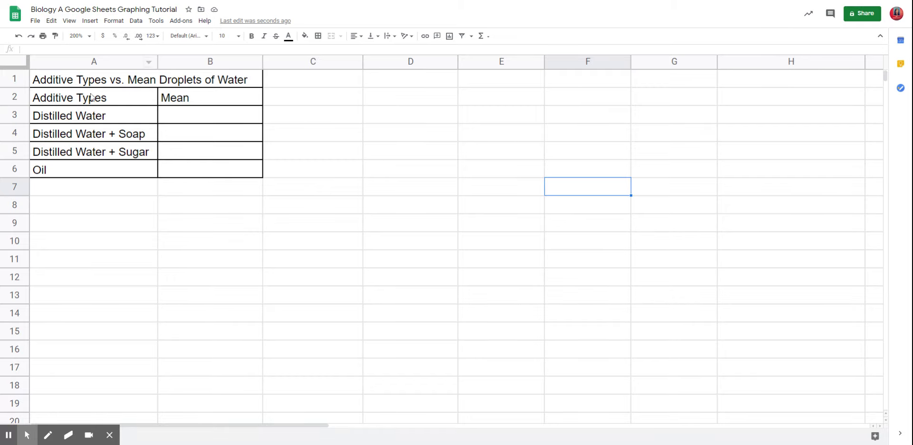
- Apply all borders to the data table in cells A1:B6
left_click_drag(40, 76, 197, 179)
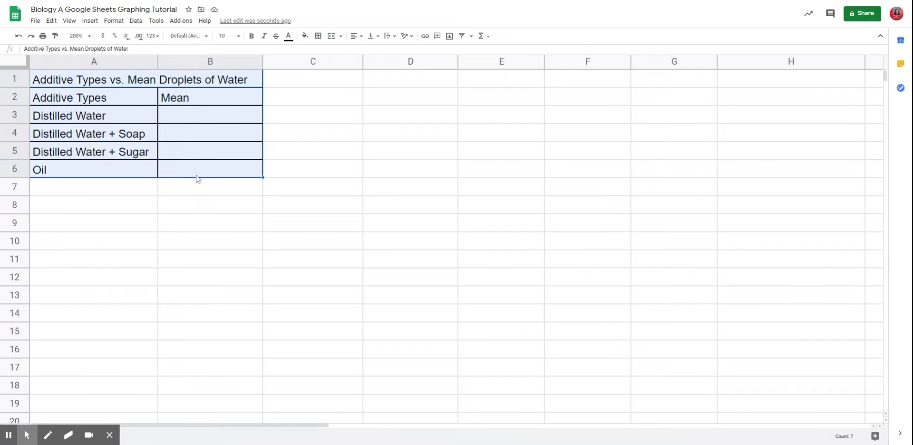
left_click(319, 39)
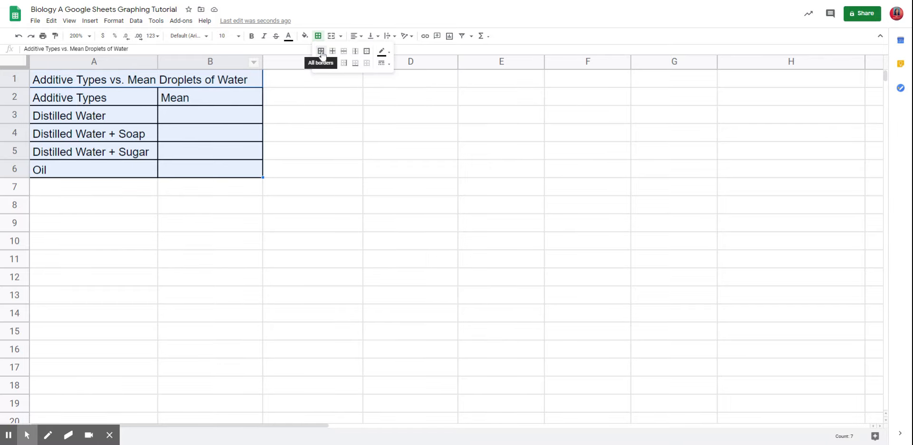
left_click(321, 52)
left_click(312, 153)
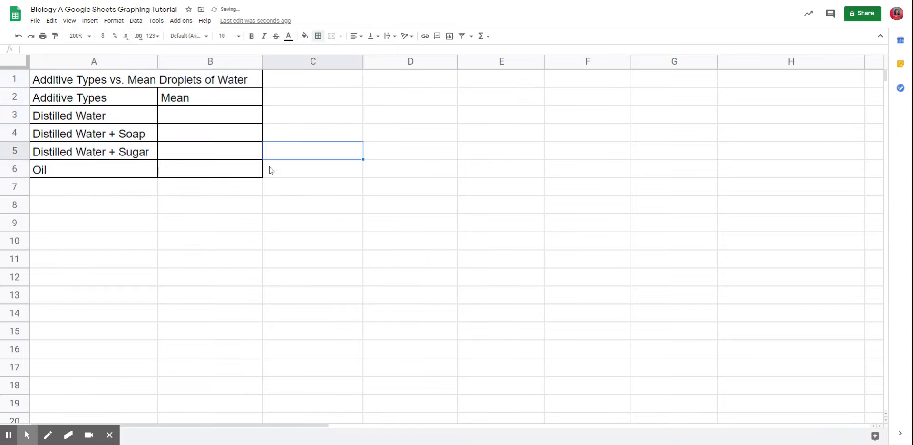
- Remove every border from the table in cells A1:B6
left_click(170, 87)
mouse_move(171, 87)
left_mouse_down()
mouse_move(218, 127)
mouse_move(216, 168)
left_mouse_up()
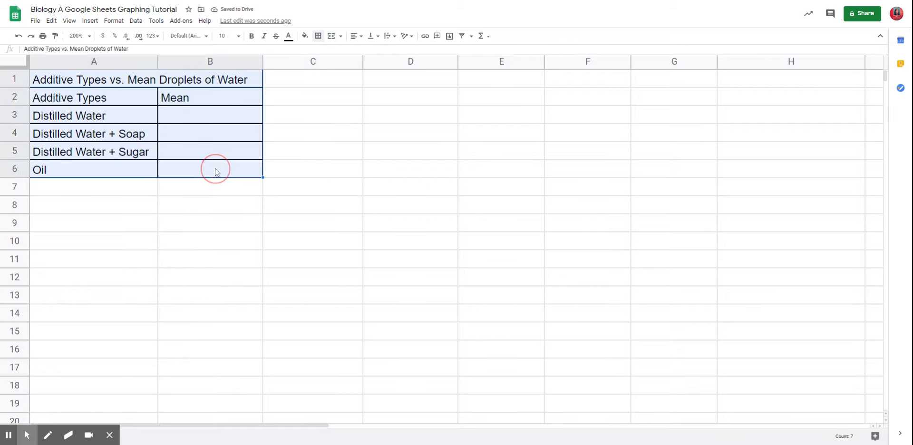
left_click(319, 36)
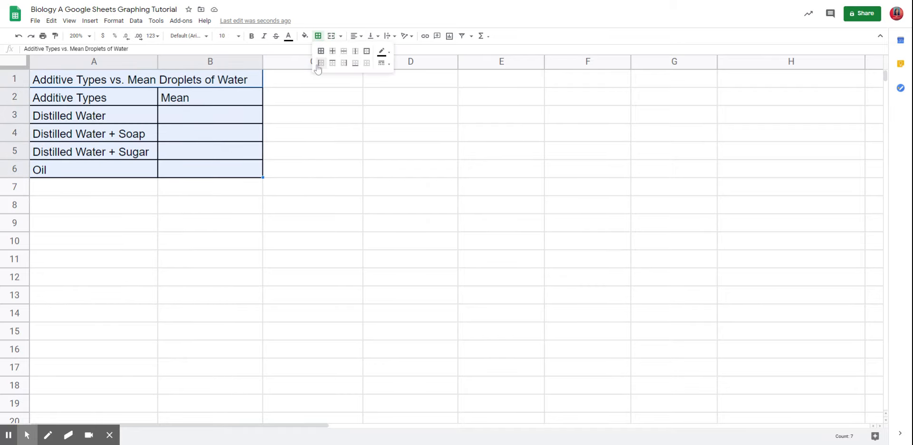
left_click(367, 62)
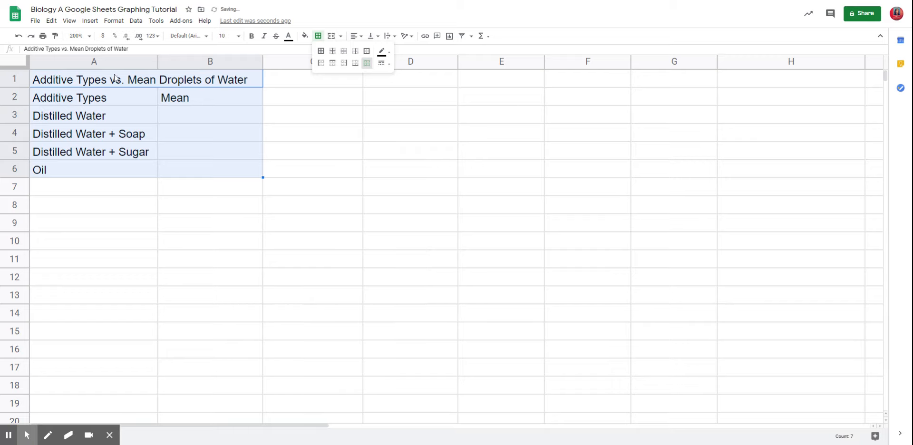
- Restore the inner and outer borders on every cell of the range A1:B6
left_click_drag(204, 85, 207, 172)
left_click(318, 36)
left_click(321, 51)
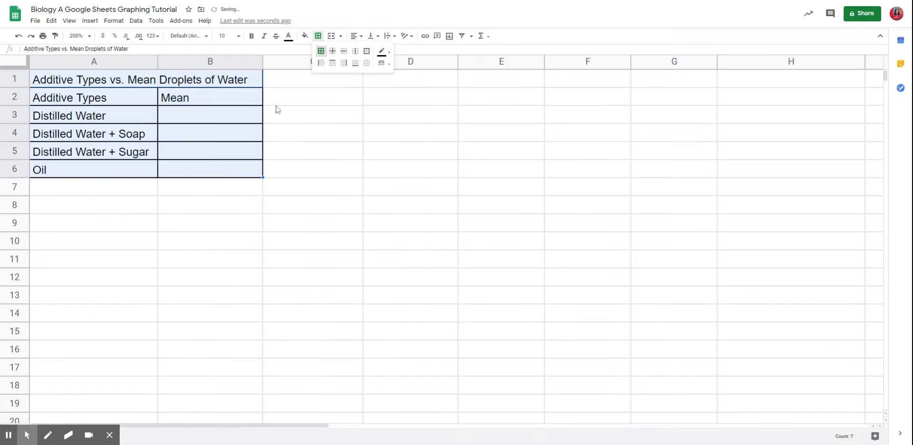
left_click(300, 115)
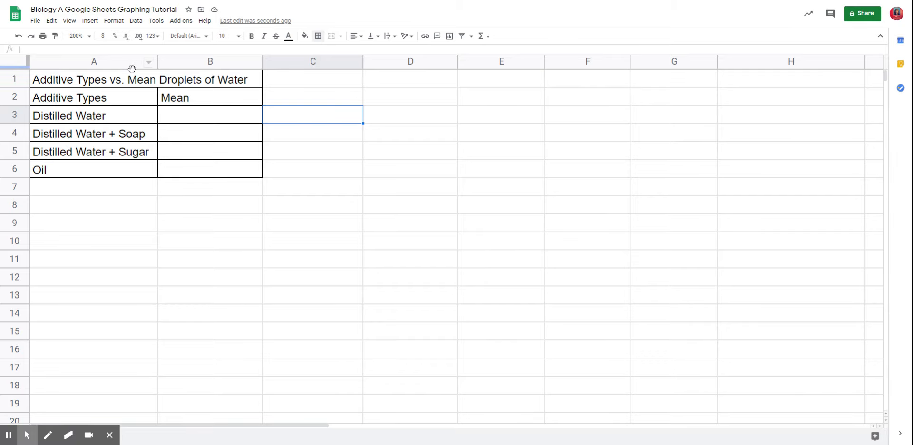
- Unmerge the title cell "Additive Types vs. Mean Droplets of Water" back into A1 and B1
left_click(86, 80)
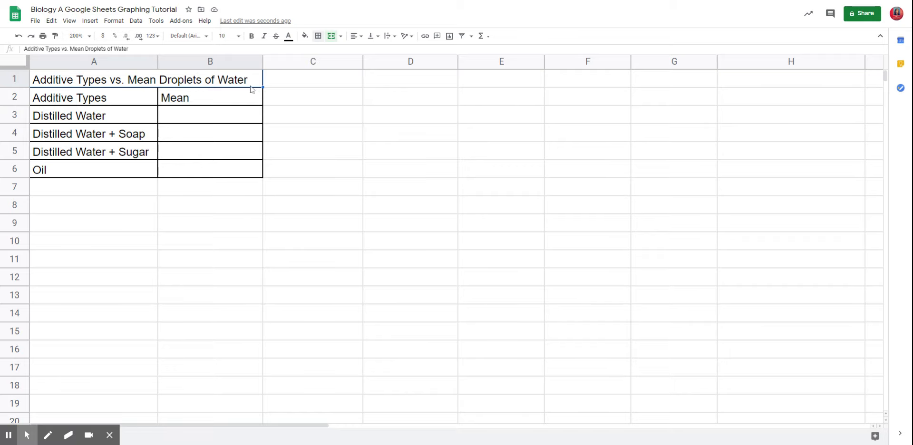
left_click(340, 36)
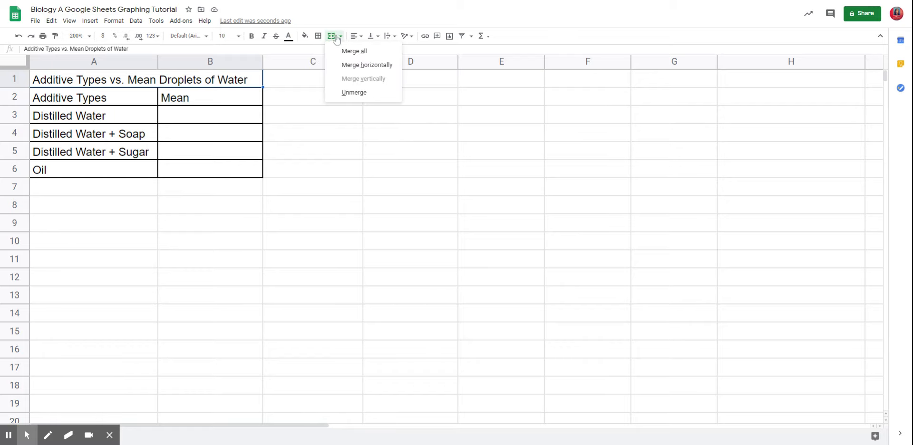
left_click(352, 53)
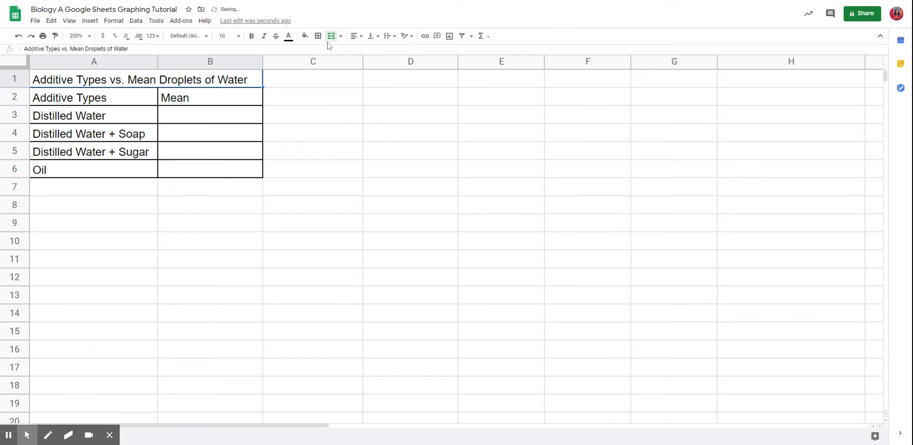
left_click(340, 36)
left_click(350, 92)
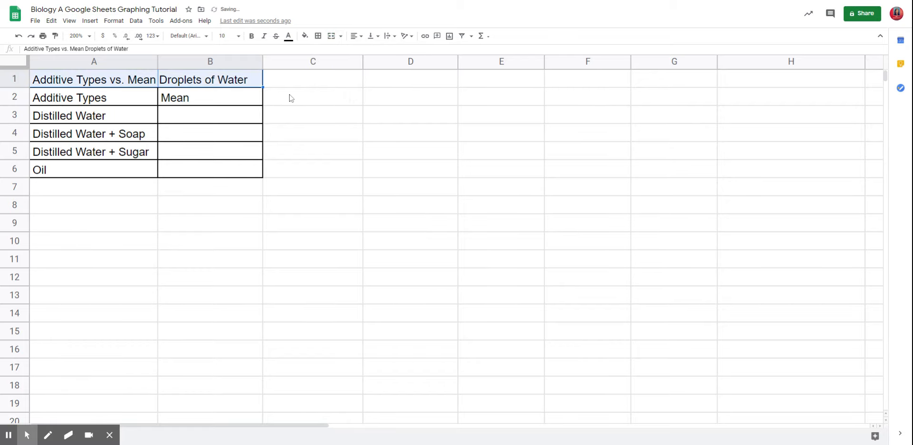
- Merge cells A1 and B1 into a single title cell above the table
left_click(341, 36)
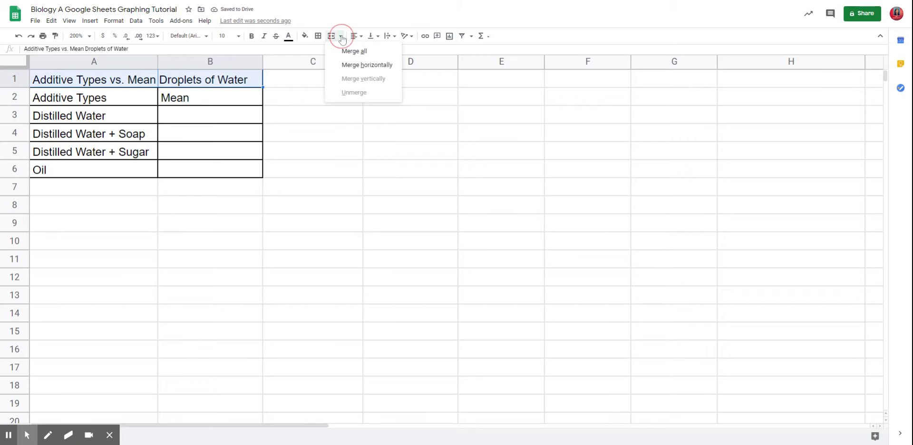
left_click(354, 65)
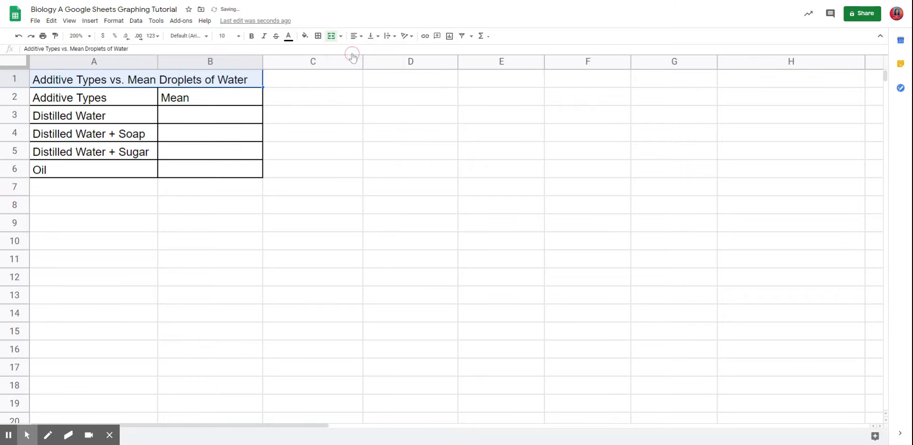
left_click(292, 88)
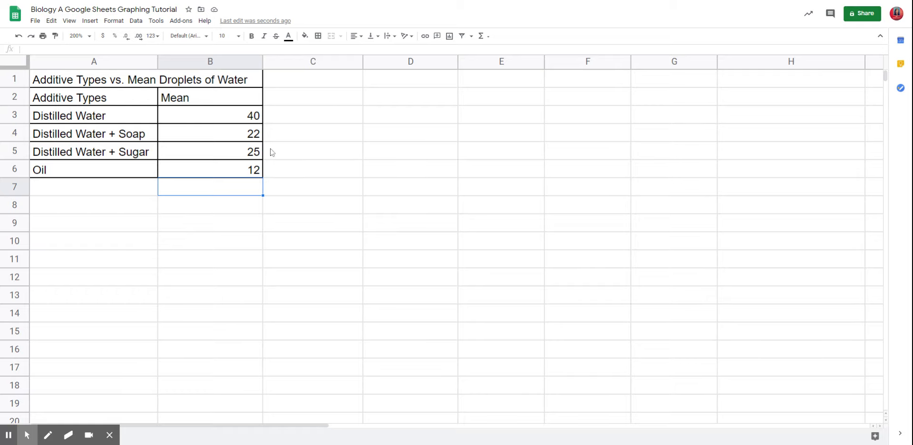
- Insert a column chart from the additive types and means in cells A2:B6
left_click(54, 98)
left_click_drag(54, 98, 233, 179)
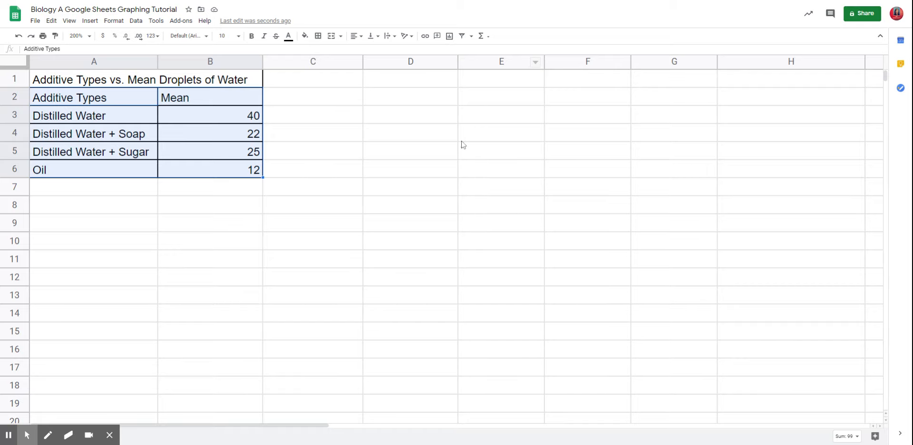
left_click(450, 37)
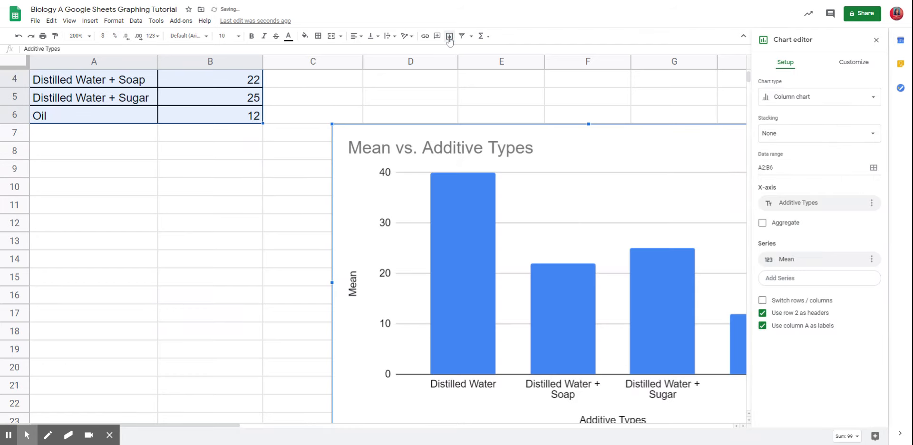
- Move the column chart up to about row 4, partly over the table, and switch its rows and columns
left_click_drag(536, 129, 319, 84)
scroll(614, 231, "up", 2)
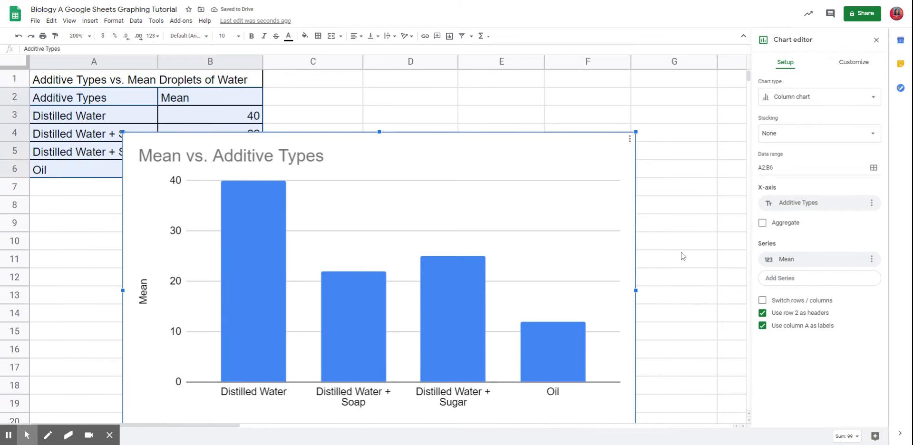
scroll(681, 254, "down", 2)
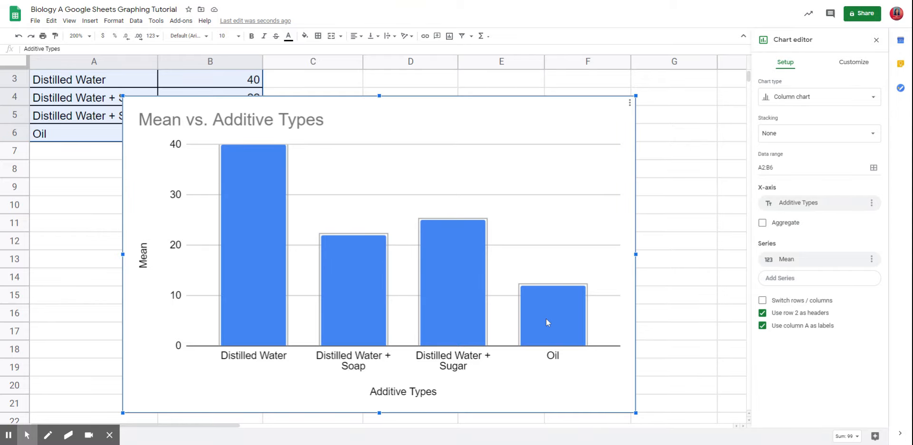
left_click(7, 435)
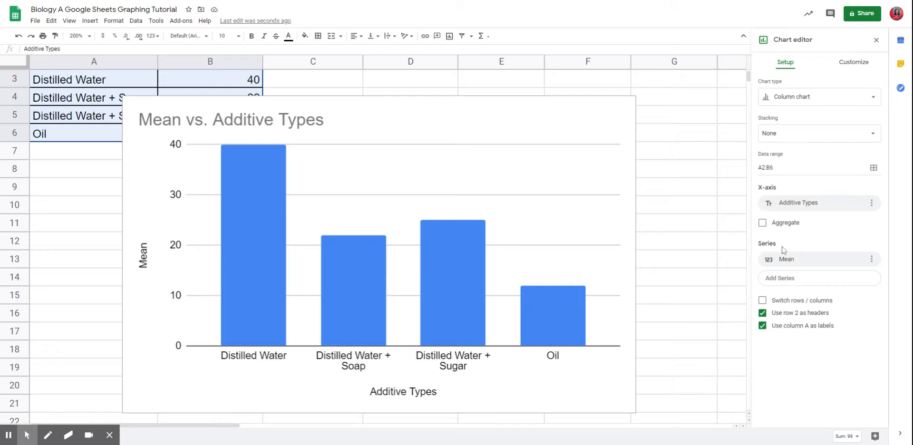
left_click(761, 302)
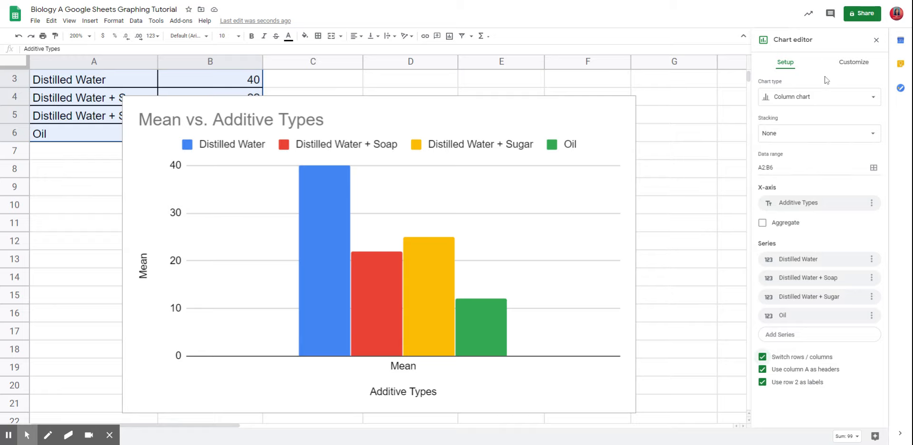
- Examine the chart and axis title settings and which titles of the chart can be edited
left_click(859, 65)
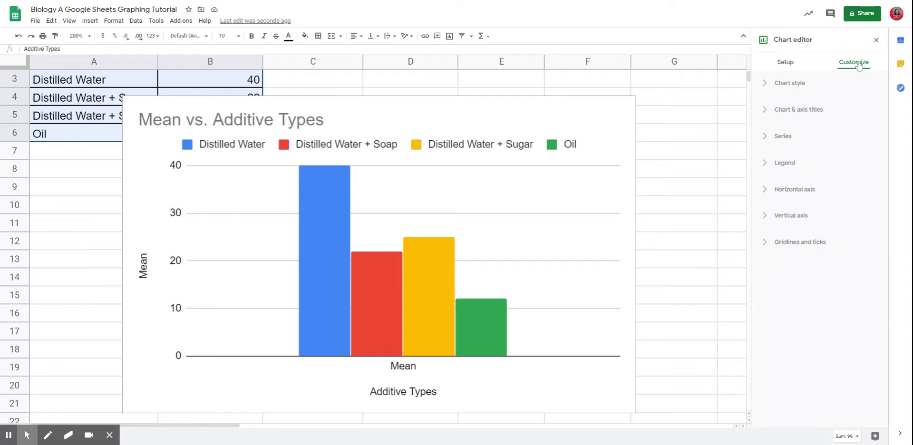
left_click(764, 114)
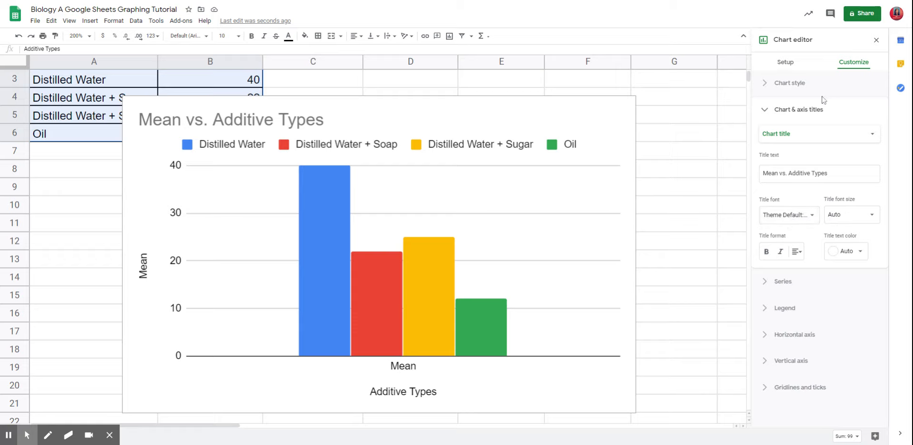
left_click(817, 134)
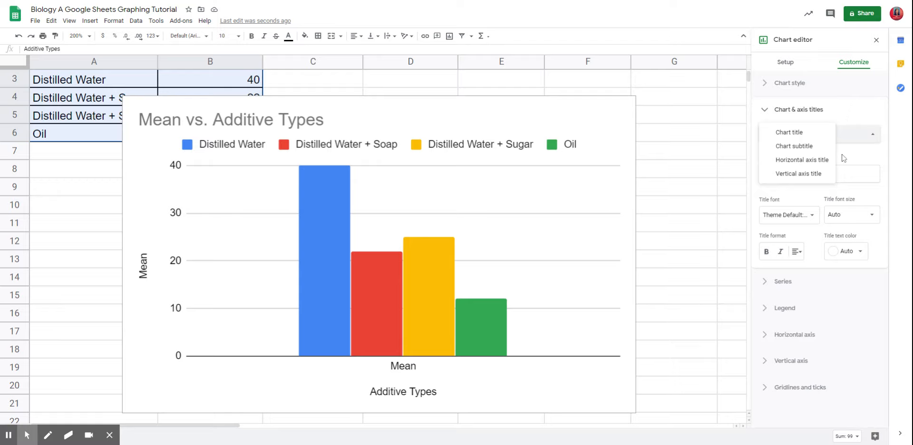
left_click(841, 116)
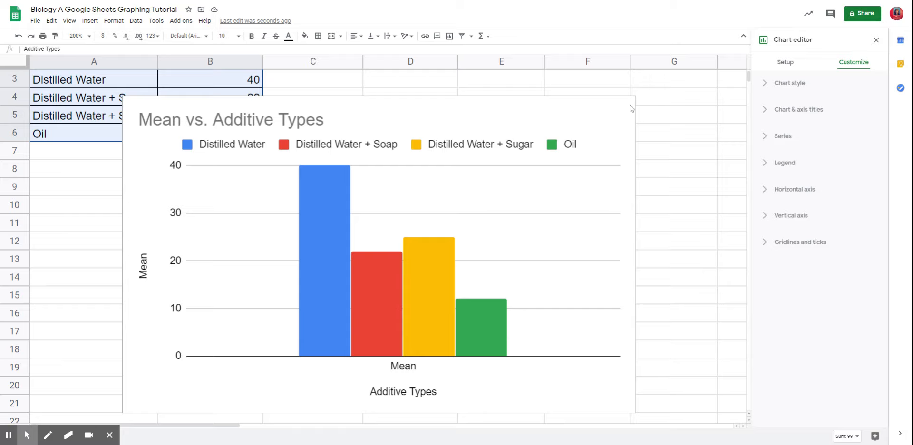
- Copy the finished column chart to the clipboard
left_click(473, 119)
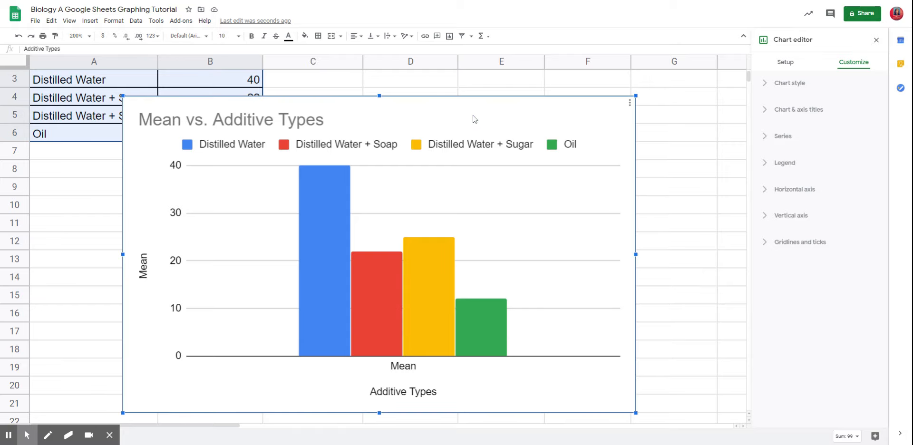
left_click(630, 104)
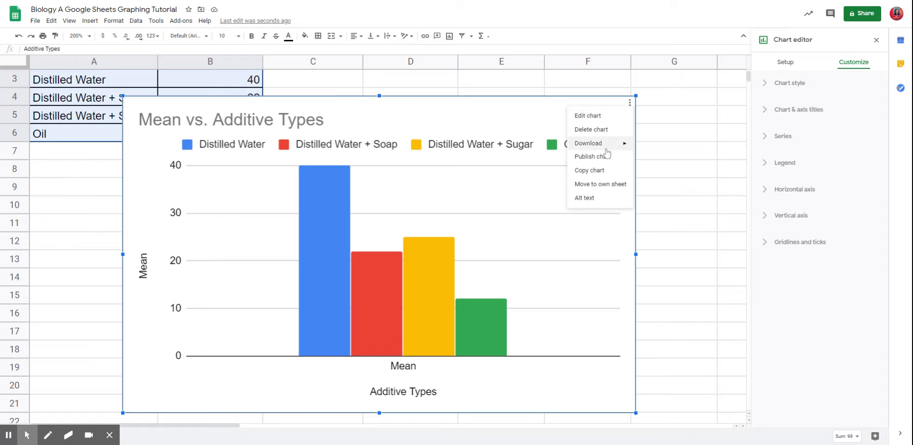
left_click(596, 172)
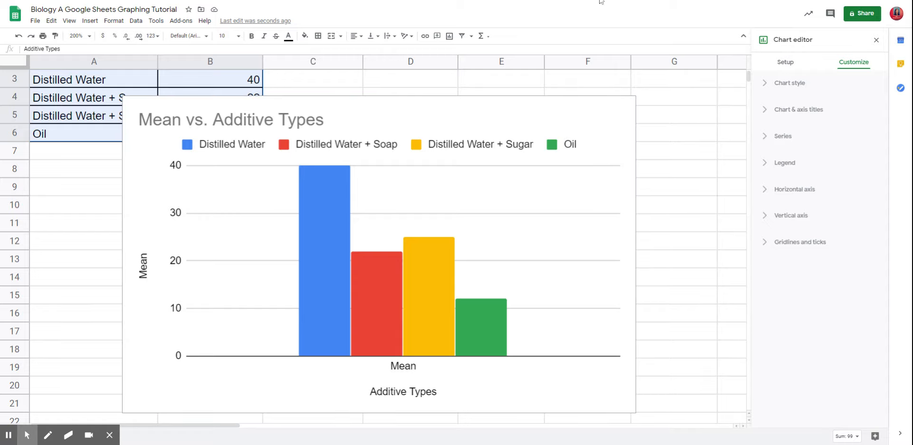